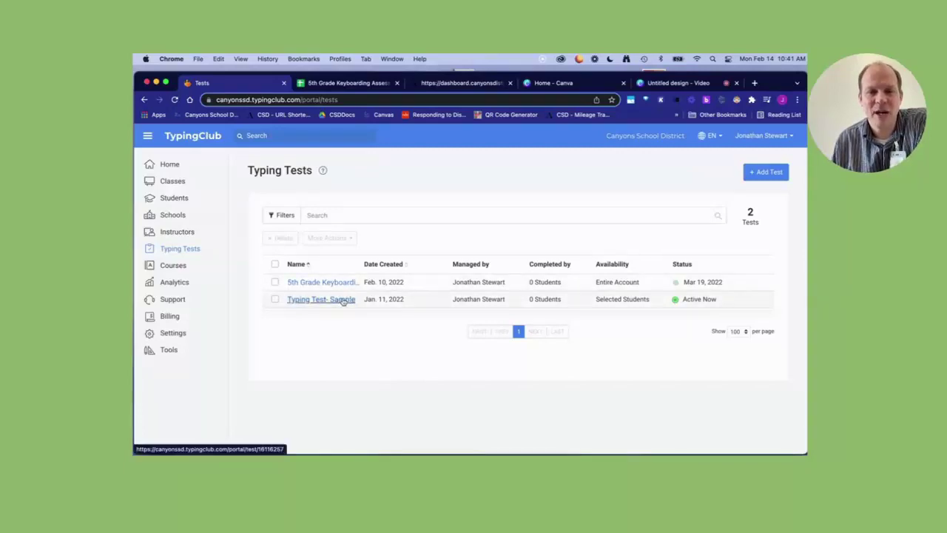
Open the Typing Test- Sample and review its text and settings.
click(343, 300)
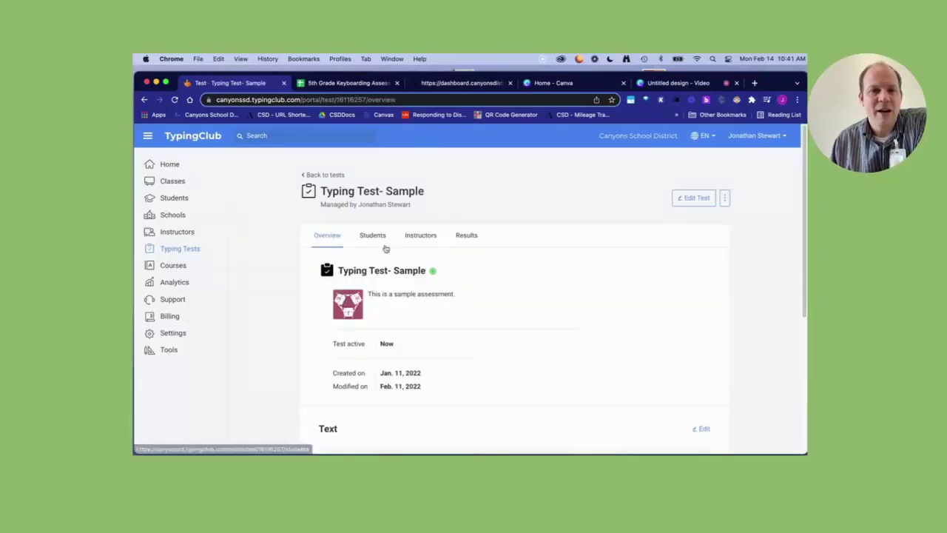
scroll(510, 279, down, 5)
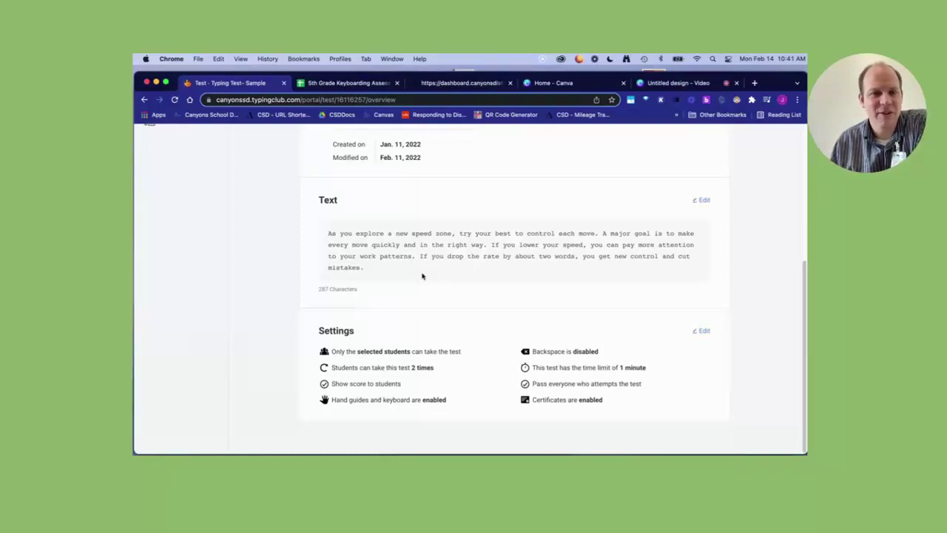
scroll(423, 275, up, 5)
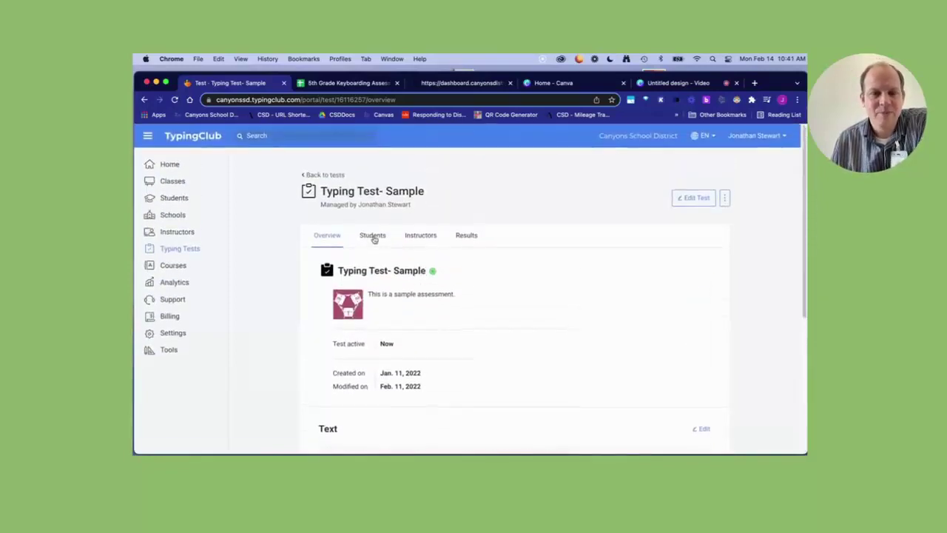
Open the demonstration student's profile from the test's assigned students and log in as that student.
click(373, 236)
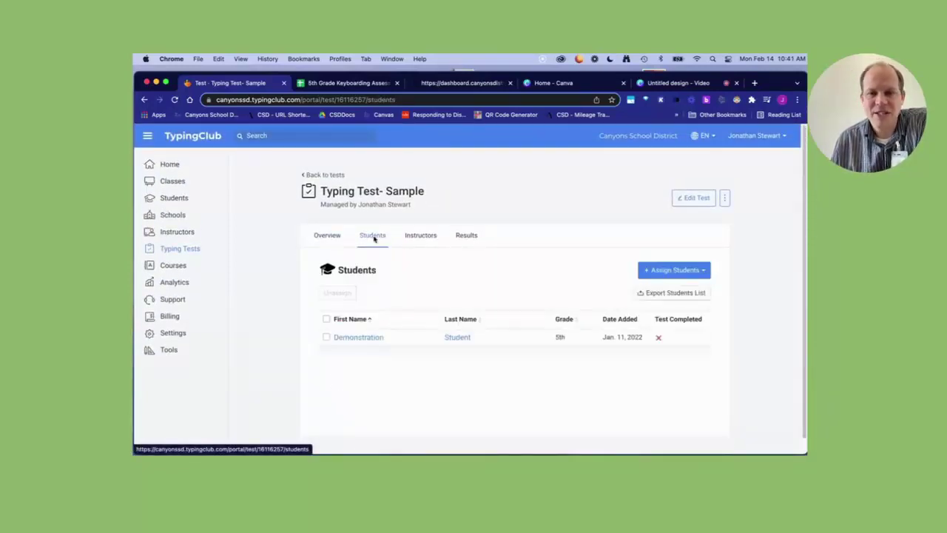
click(365, 338)
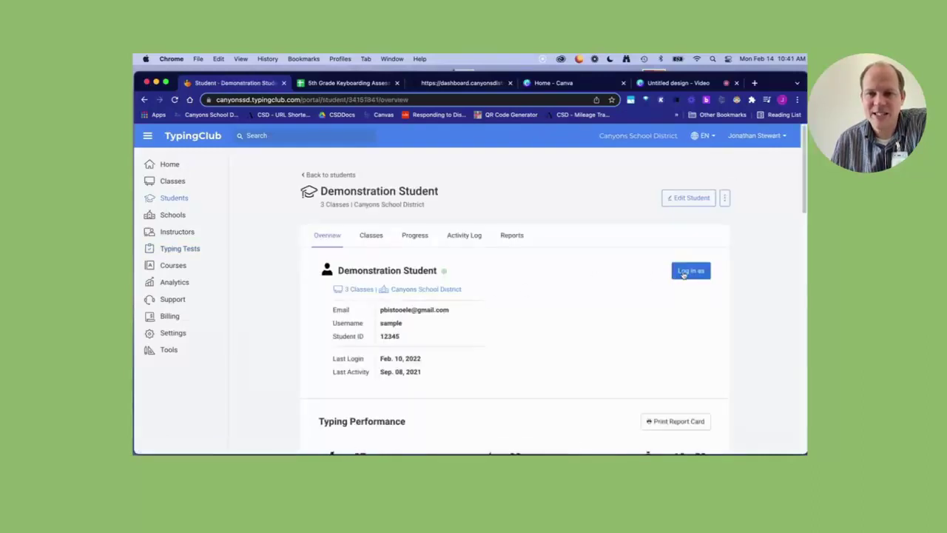
click(683, 274)
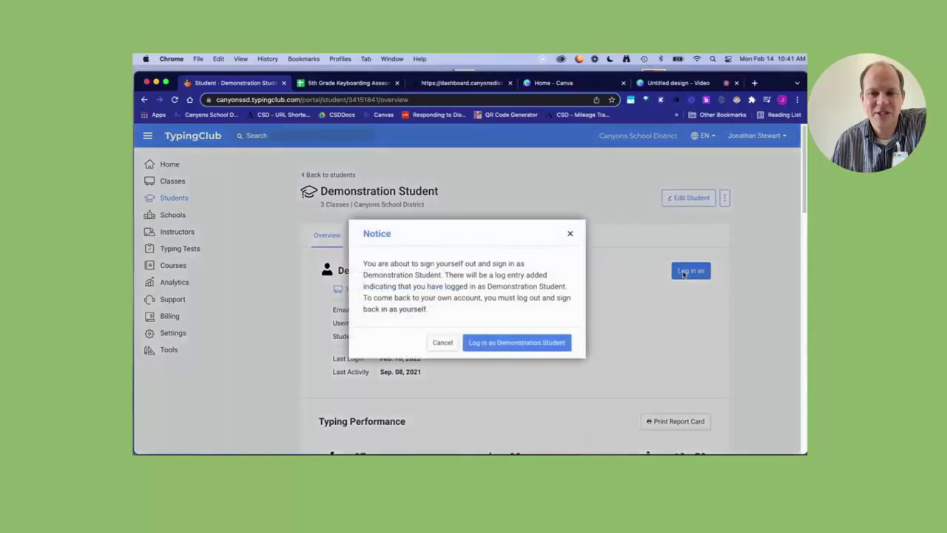
click(527, 344)
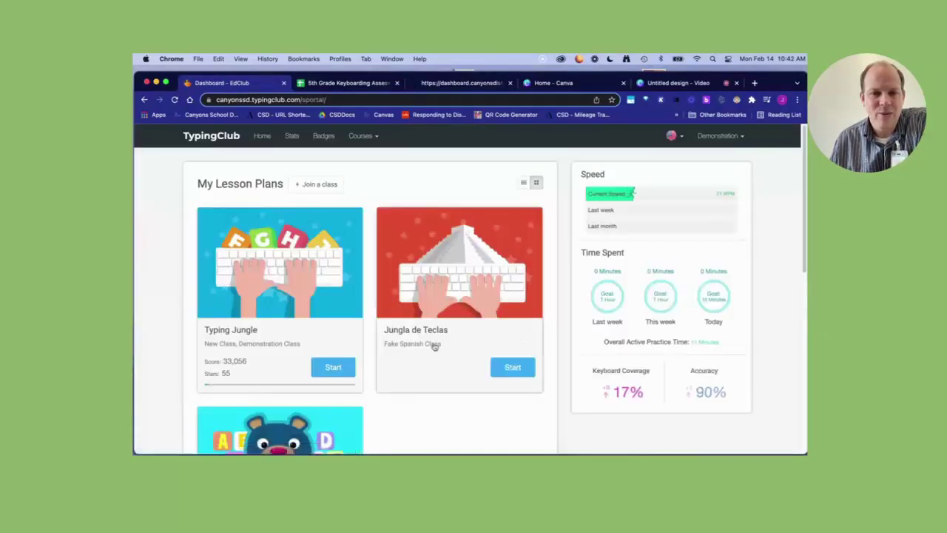
Look over the student dashboard down to its Tests section and glance at the 5th Grade Keyboarding Assessment spreadsheet.
scroll(434, 347, down, 5)
scroll(434, 347, down, 3)
scroll(434, 347, up, 8)
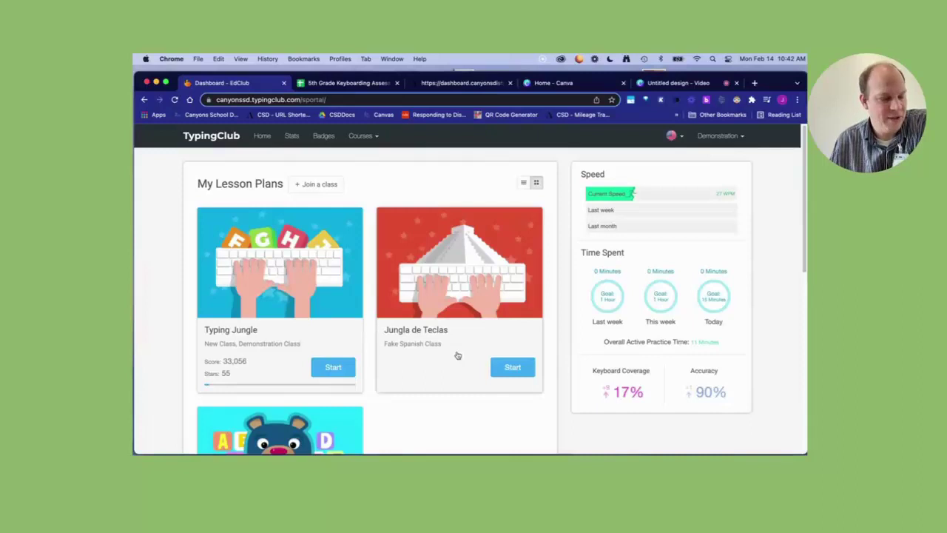
scroll(457, 356, down, 10)
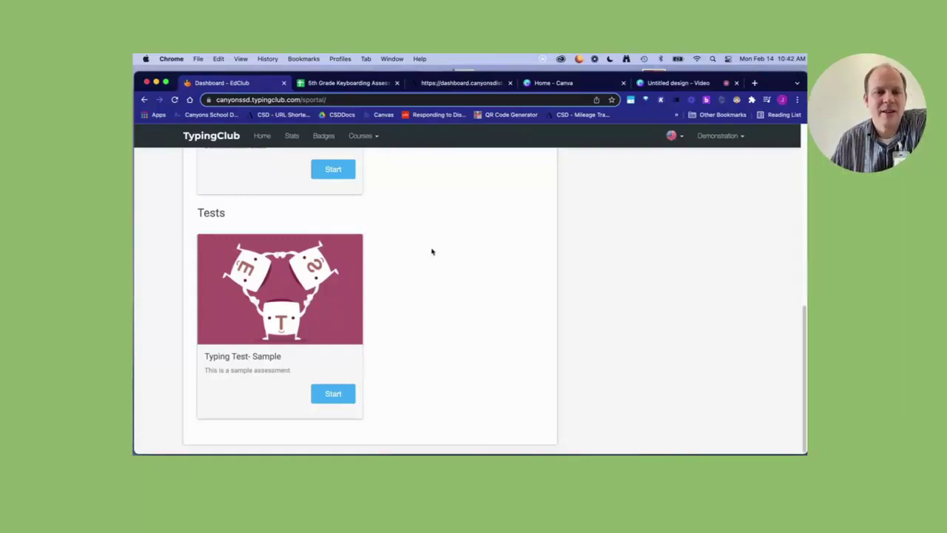
click(351, 86)
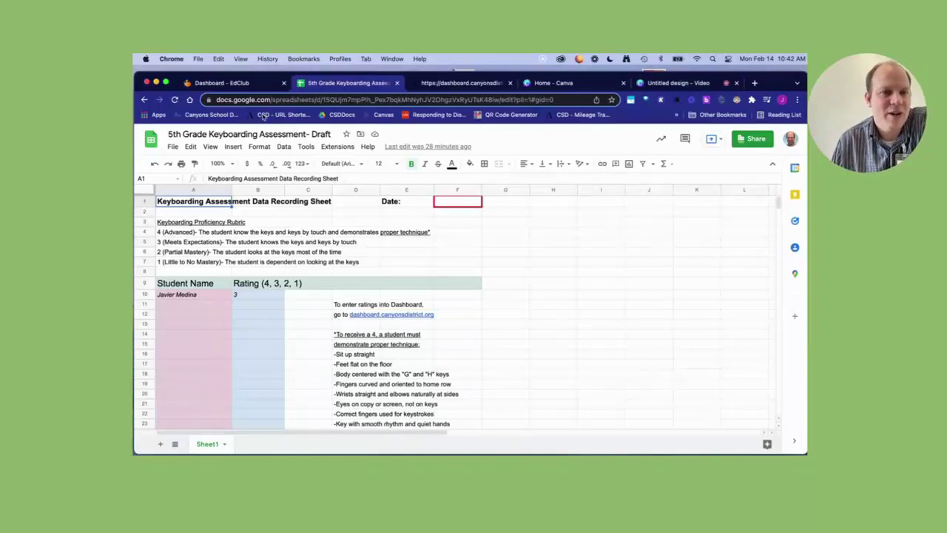
click(241, 84)
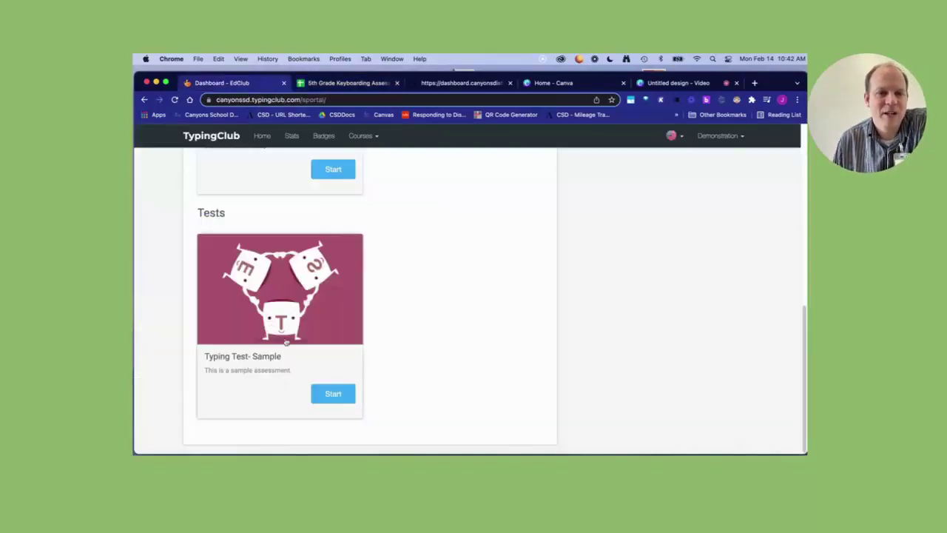
Start the Typing Test- Sample and type its passage from "As you explore" through "speed zone,".
click(333, 394)
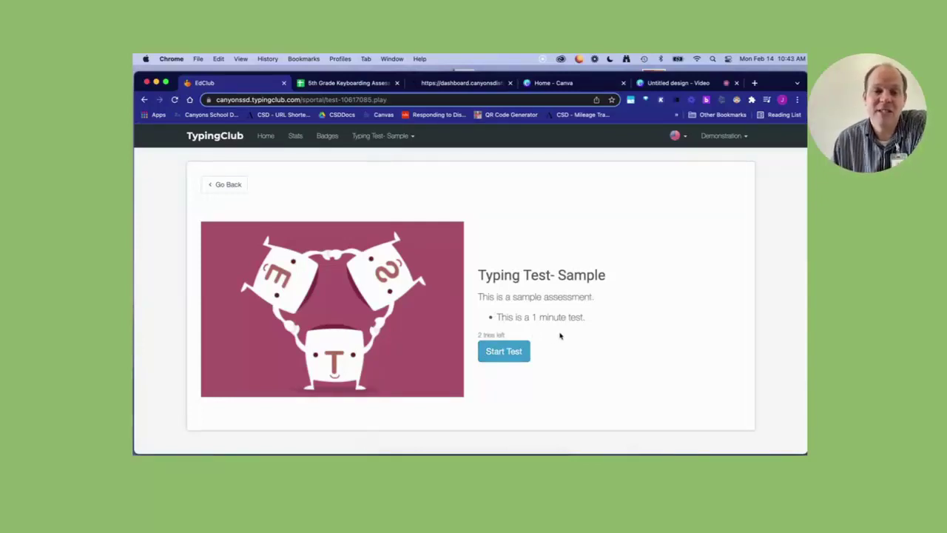
click(518, 351)
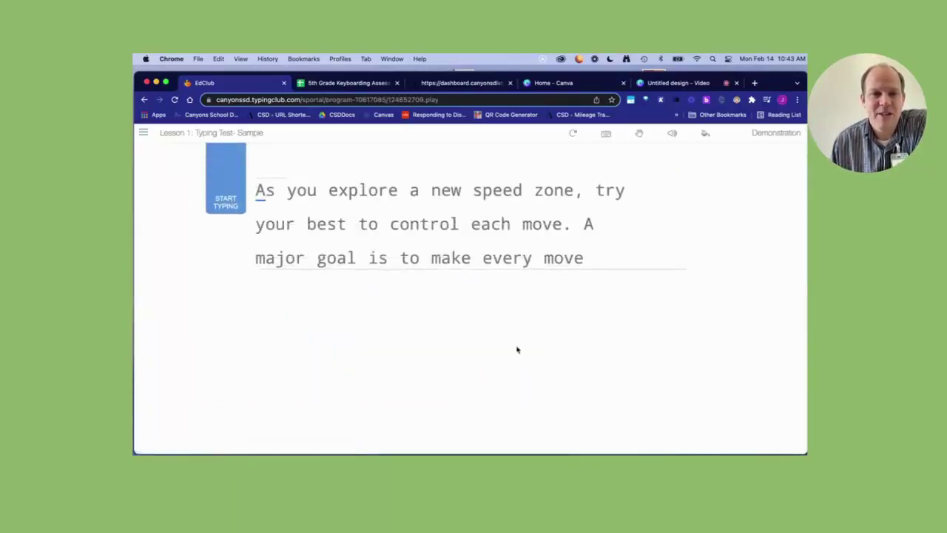
text(A)
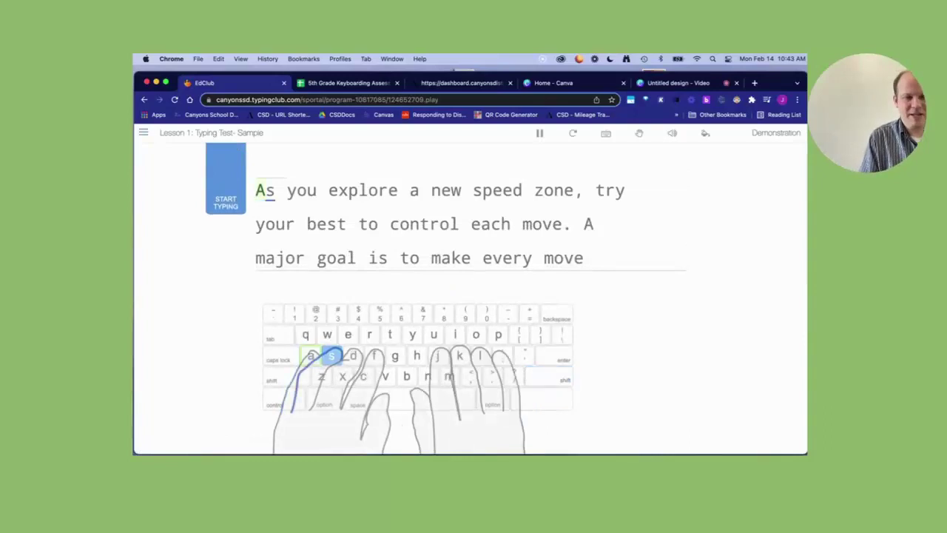
text(s your explo)
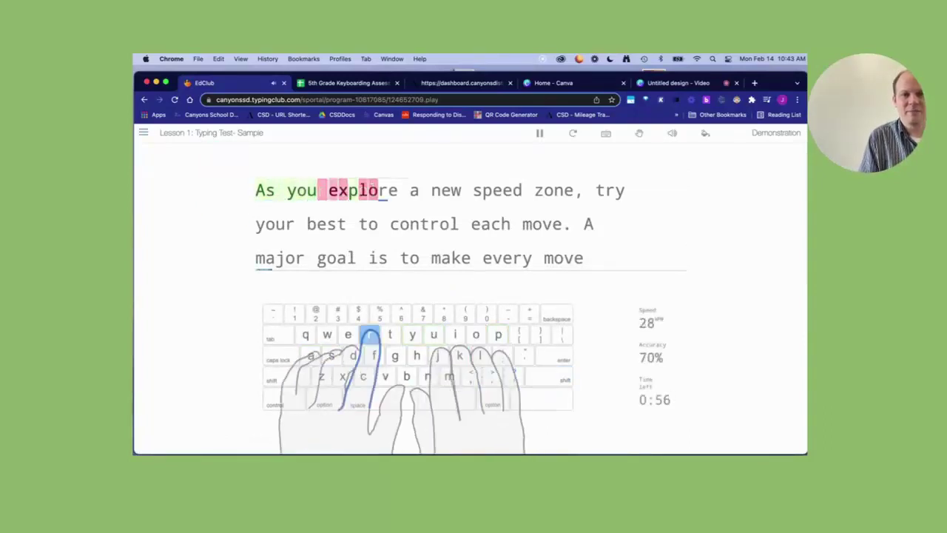
text(re a new spee)
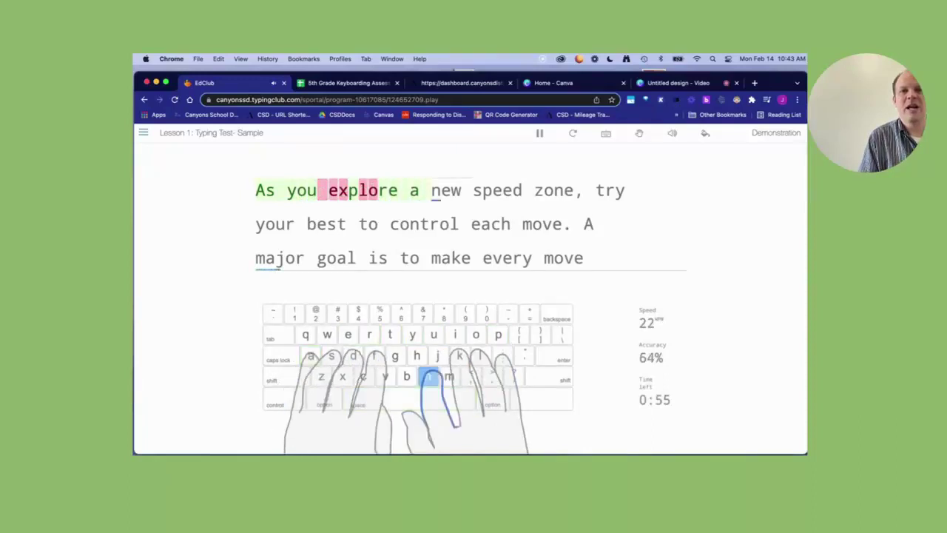
text(d zone,)
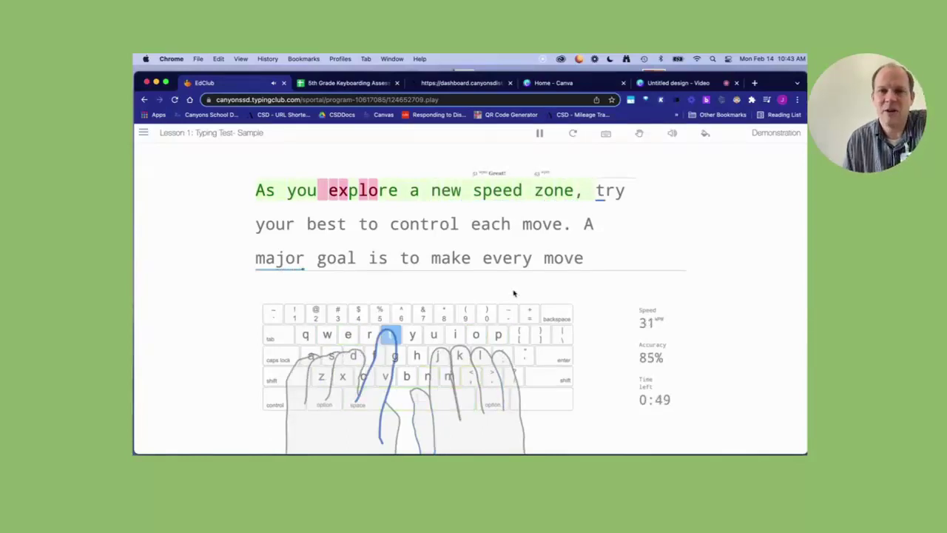
Pause the typing test and view the keyboard guide and layout options.
click(540, 133)
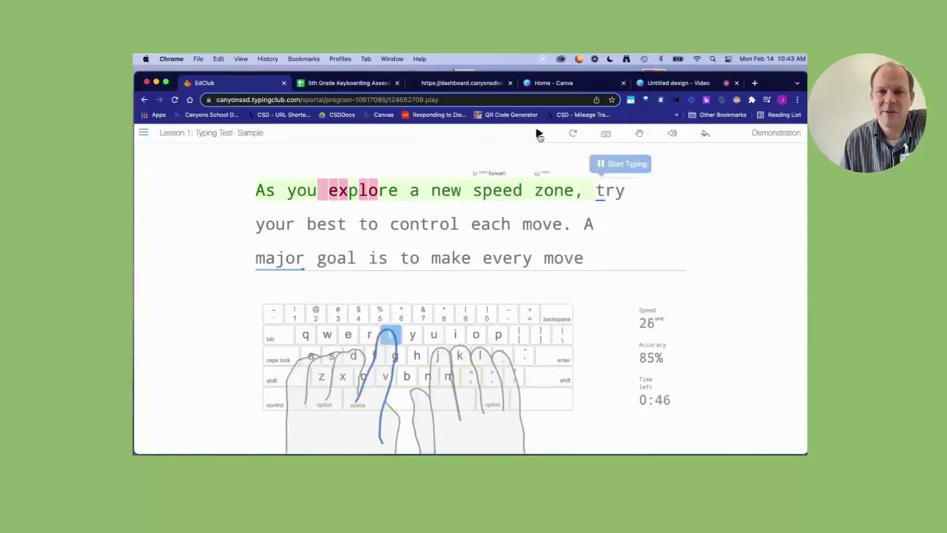
click(605, 135)
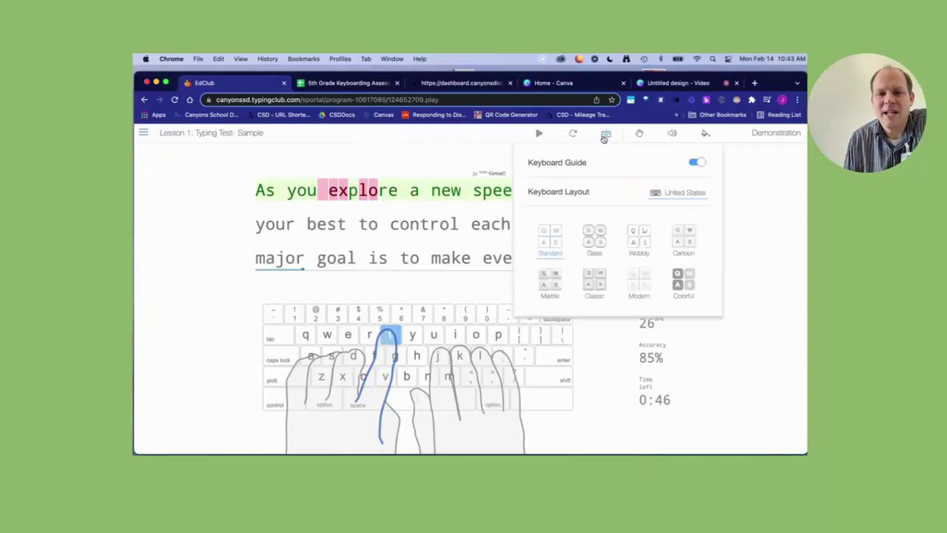
click(505, 144)
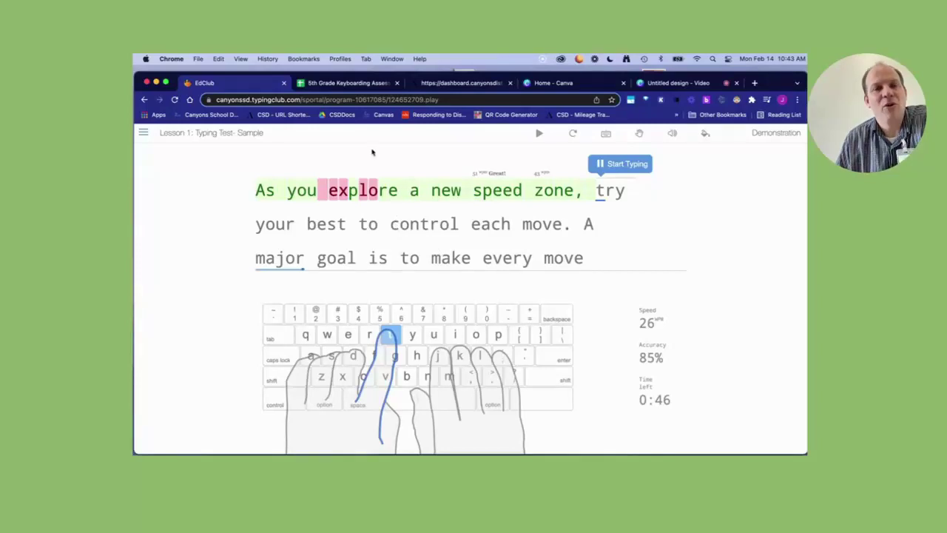
View the keyboarding assessment spreadsheet, then switch to the Data Dashboard and open its Keyboarding section.
click(345, 83)
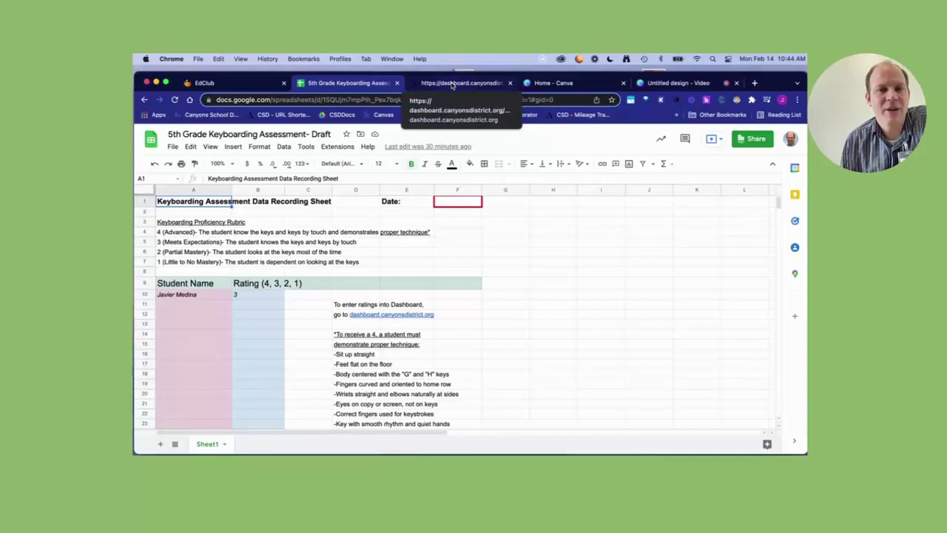
click(453, 84)
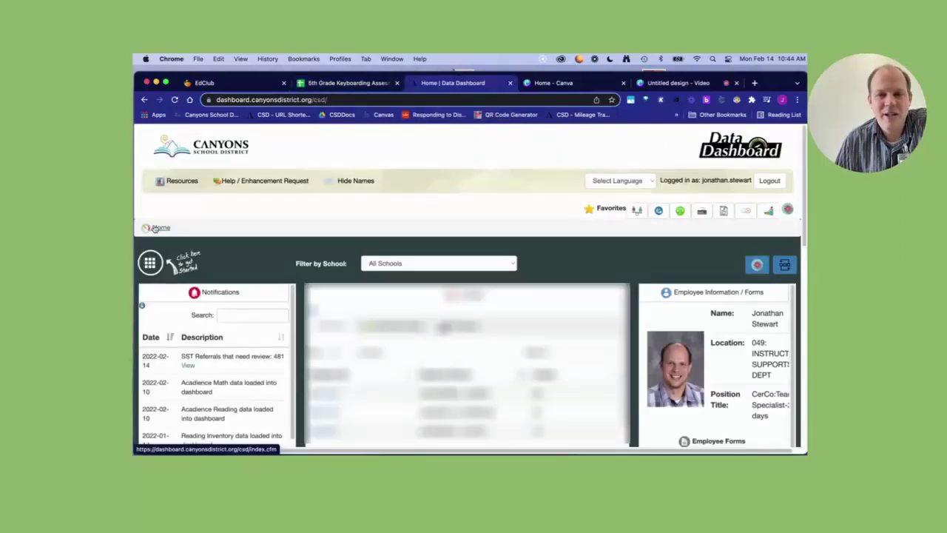
click(150, 263)
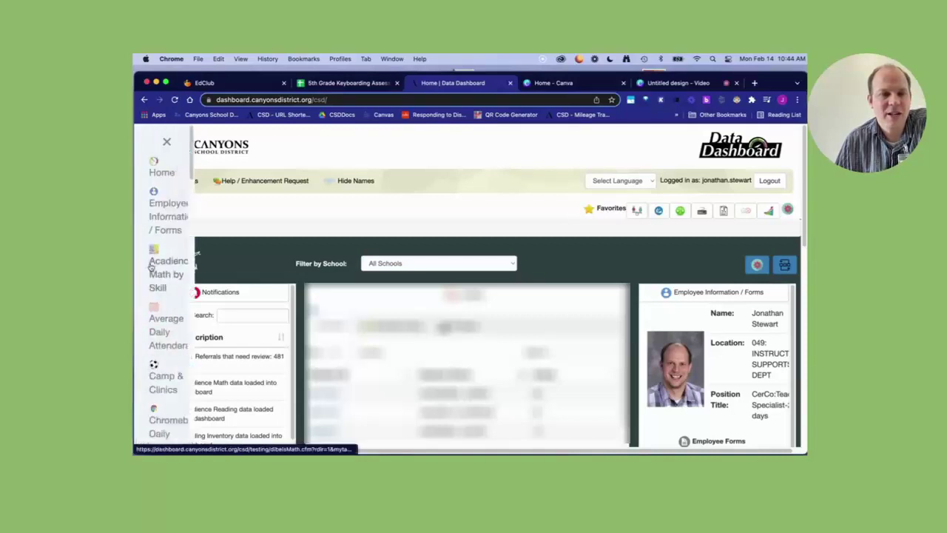
scroll(186, 250, down, 2)
scroll(188, 252, down, 10)
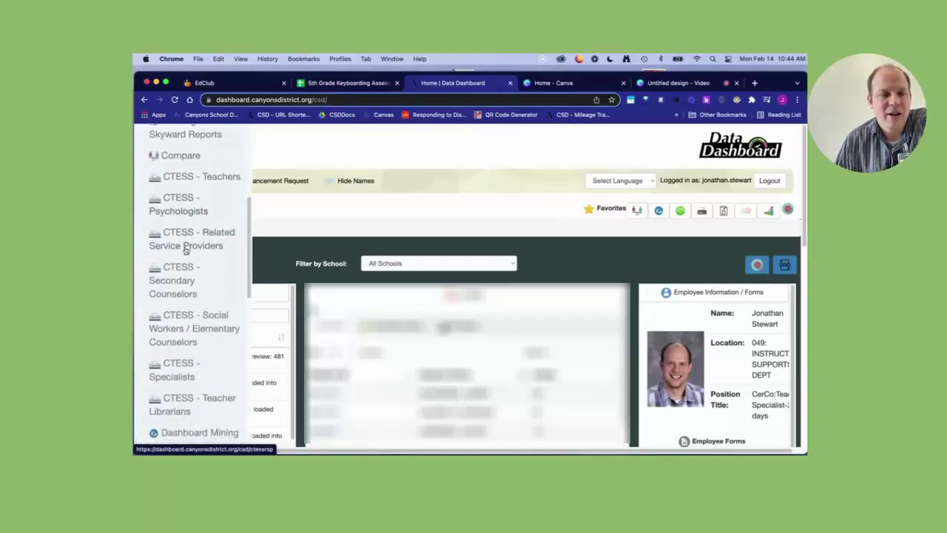
scroll(186, 250, down, 6)
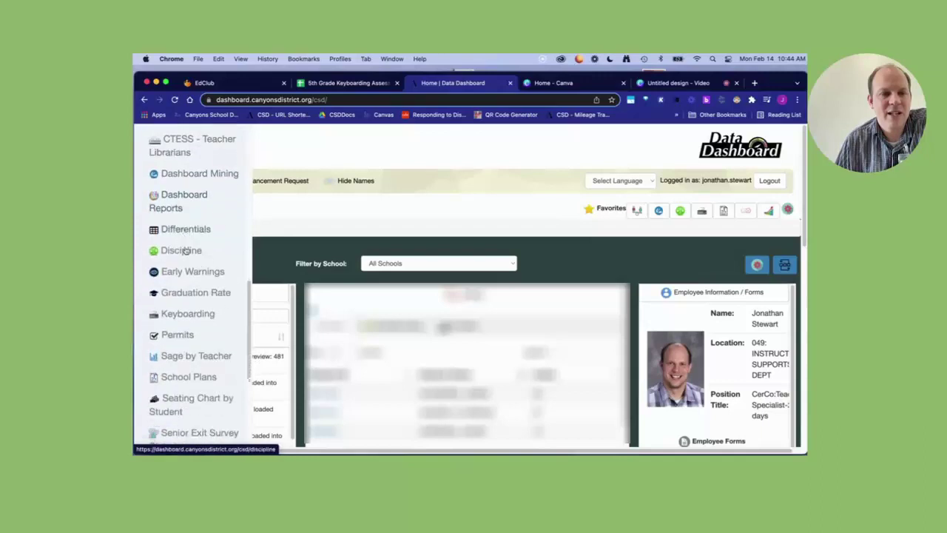
scroll(185, 252, up, 2)
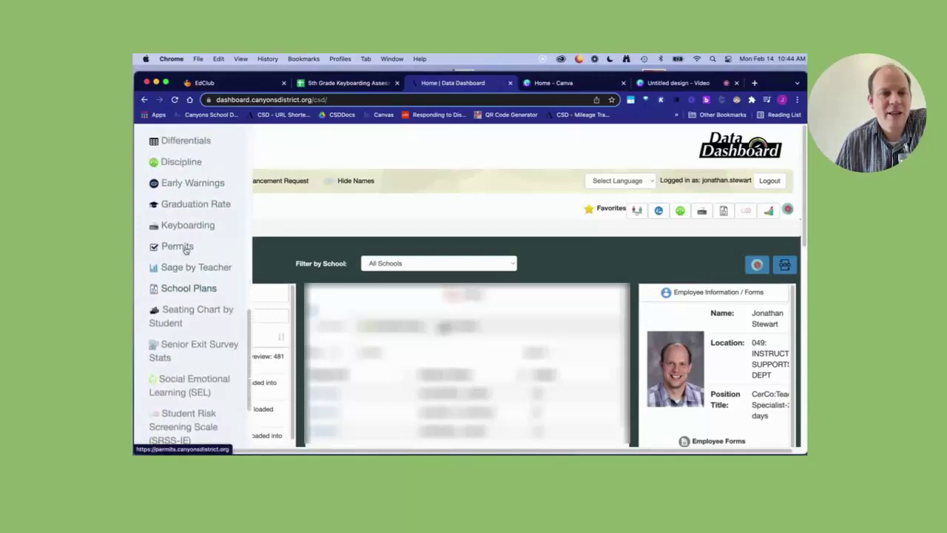
scroll(188, 259, down, 1)
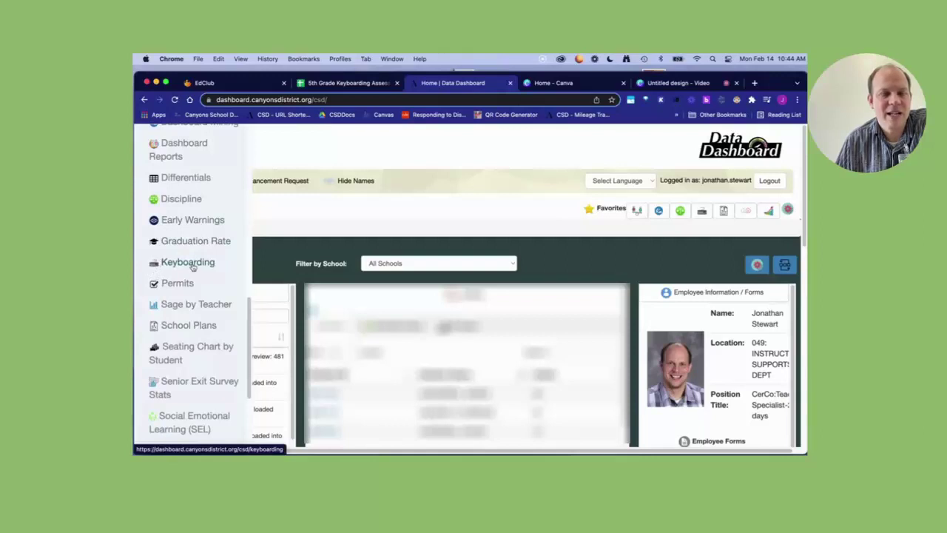
click(190, 264)
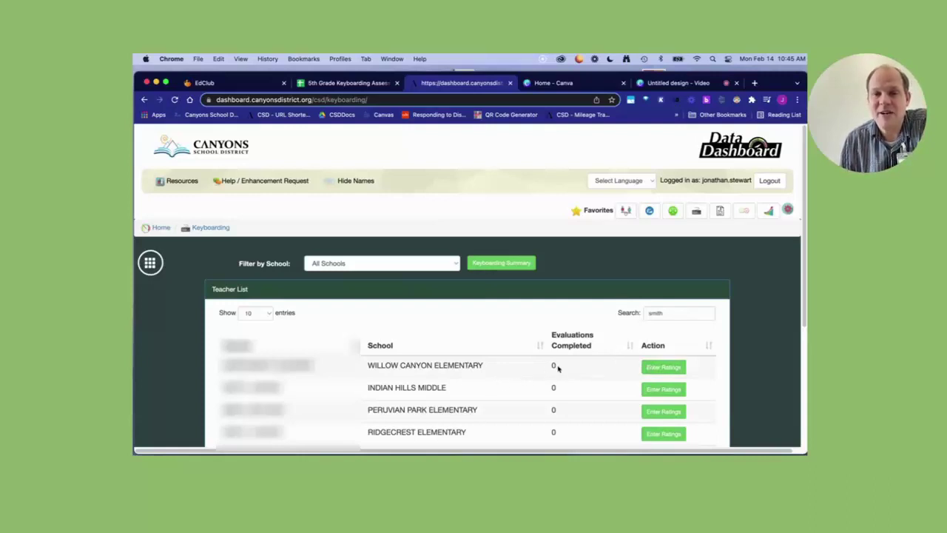
Open ratings entry for the Altara Elementary teacher and bring up the student list of Fifth Grade Homeroom 05HRM: 502.
scroll(566, 357, down, 1)
scroll(567, 355, down, 5)
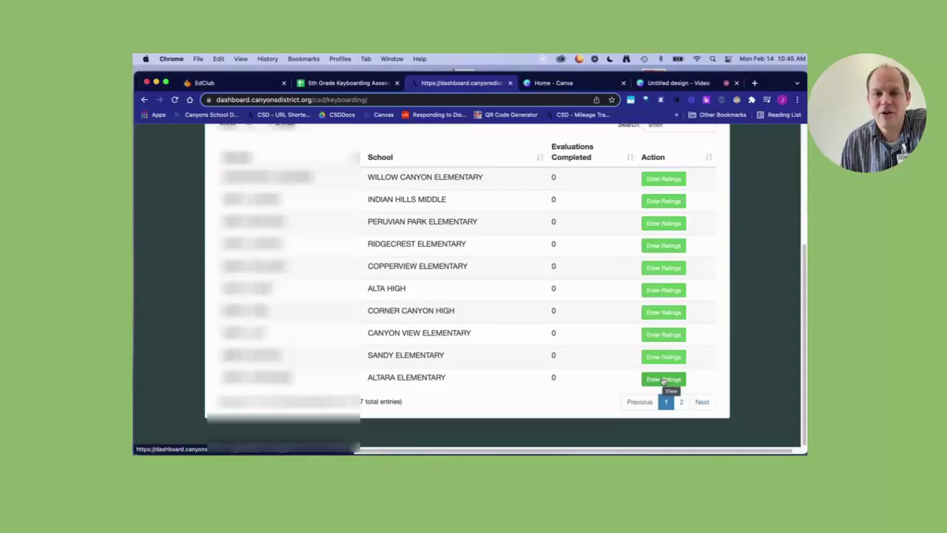
click(664, 380)
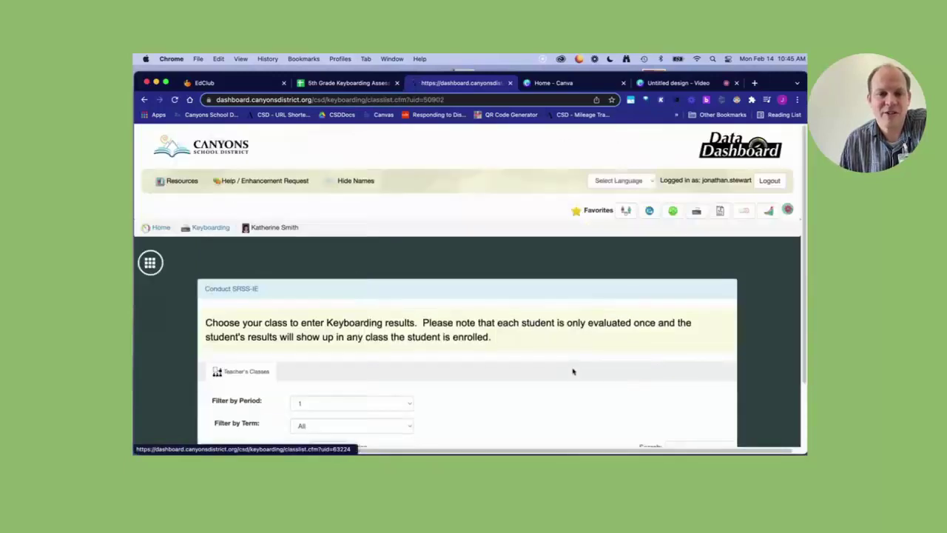
scroll(573, 372, down, 5)
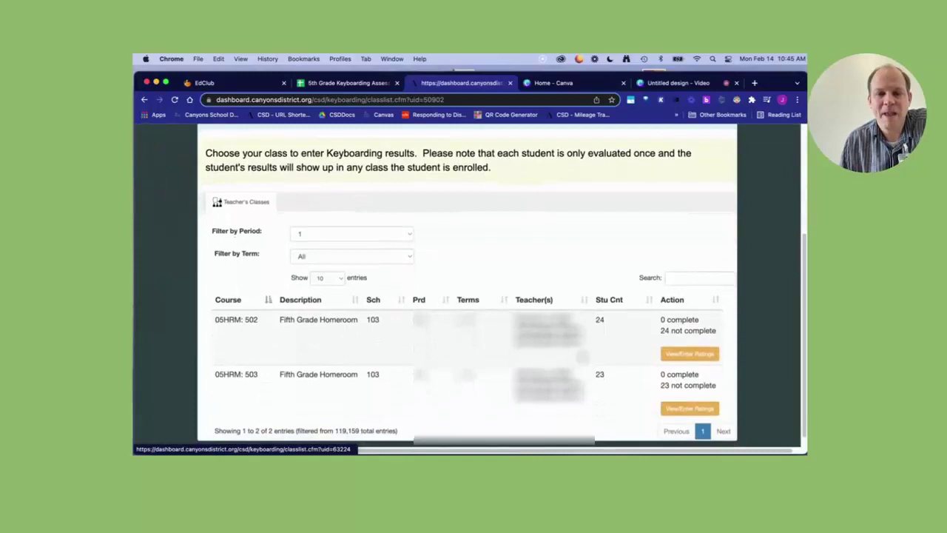
click(689, 356)
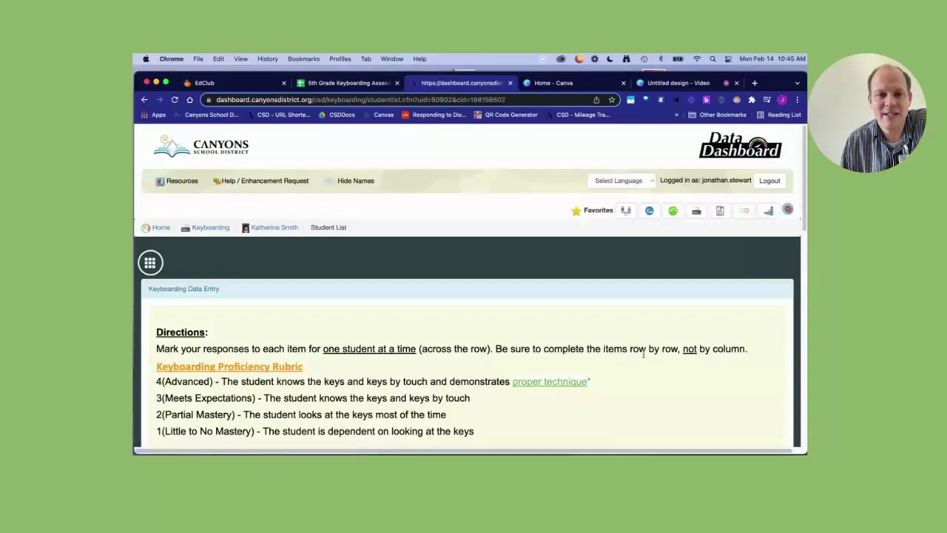
Read the Keyboarding Proficiency Rubric and the proper technique requirements for a rating of 4, down to the student table.
scroll(681, 359, down, 5)
scroll(643, 357, down, 2)
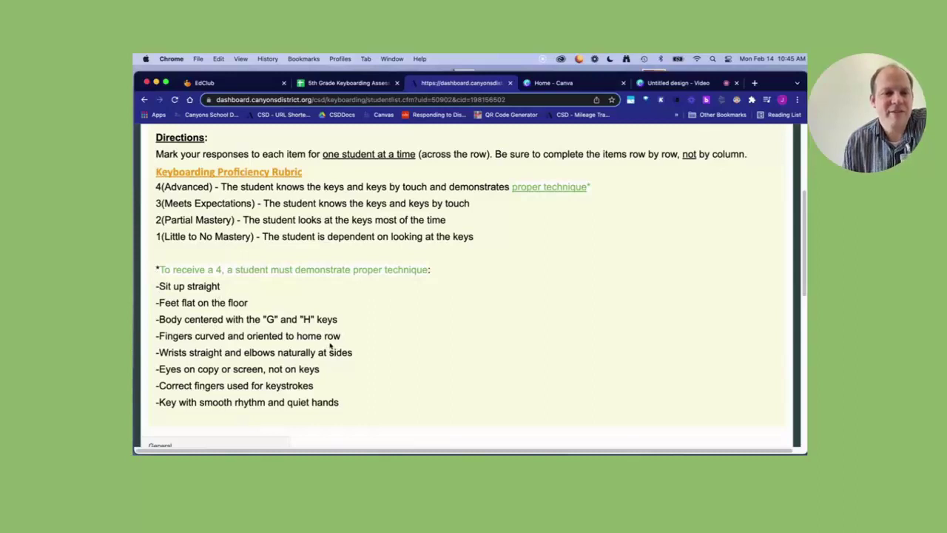
scroll(406, 354, down, 1)
scroll(405, 354, down, 1)
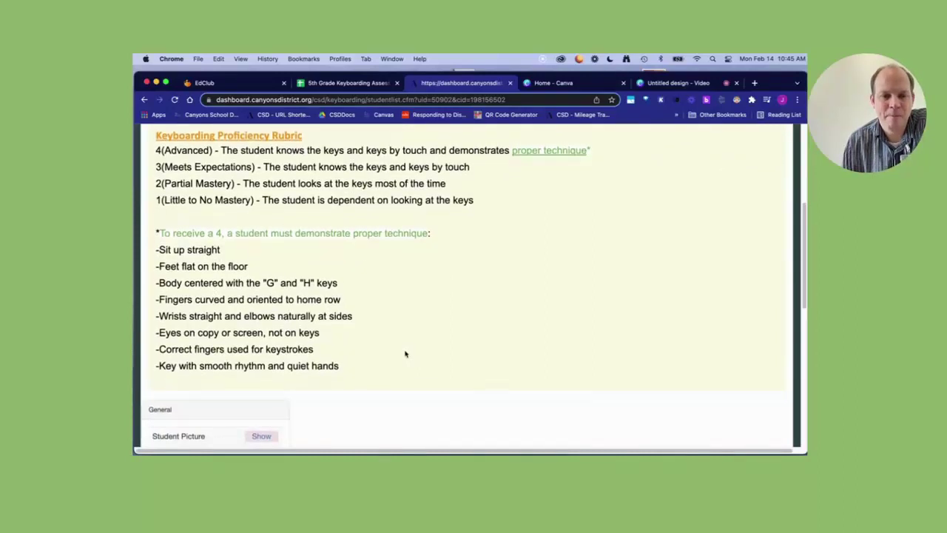
scroll(406, 354, down, 3)
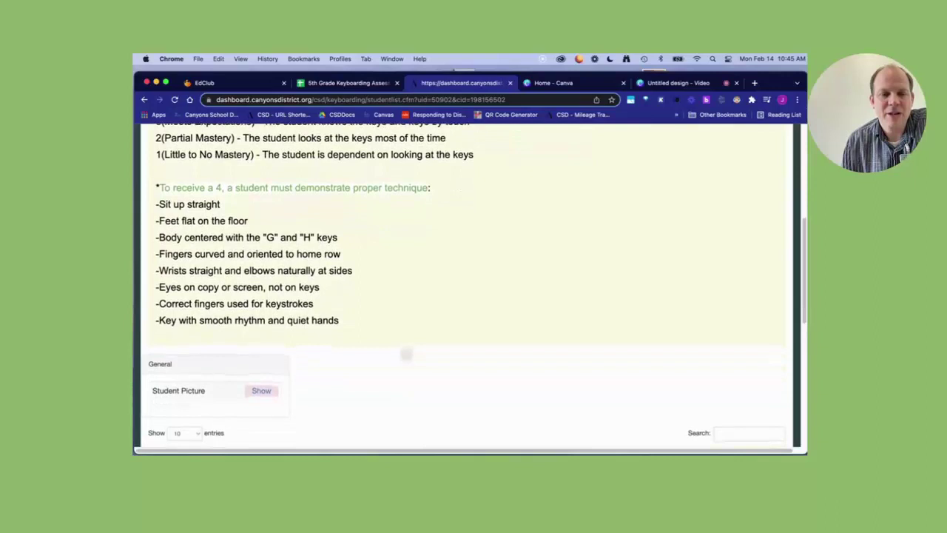
scroll(406, 354, down, 3)
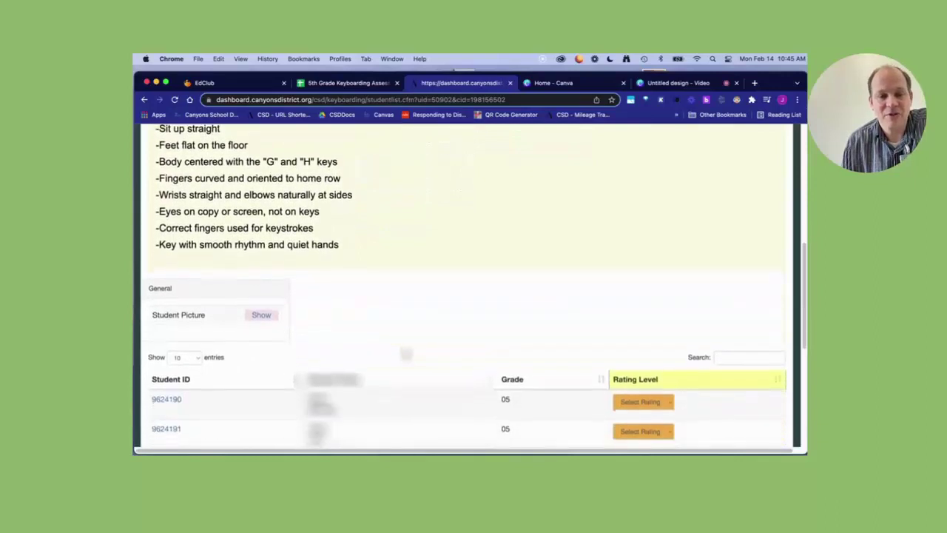
View the rating level options for the first student without choosing one, and look over the rest of the student list.
scroll(406, 354, up, 1)
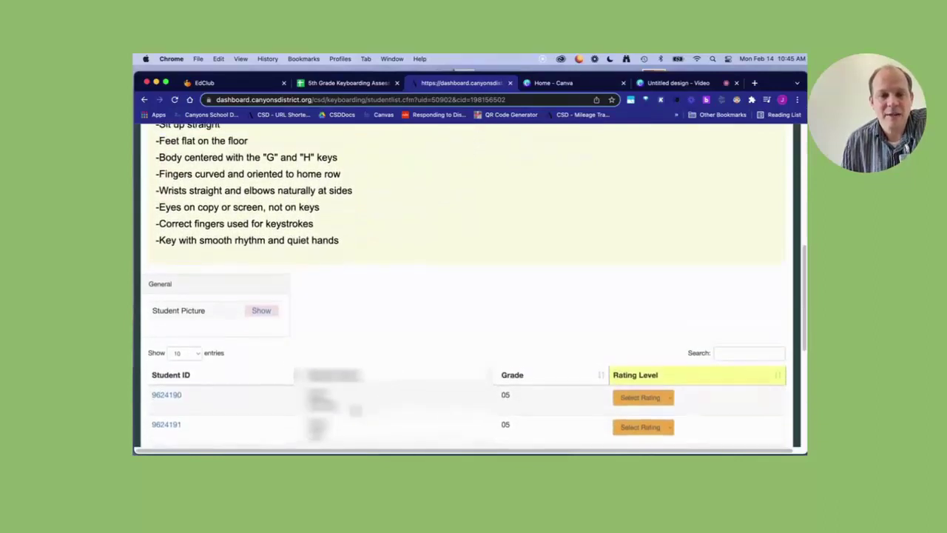
click(651, 397)
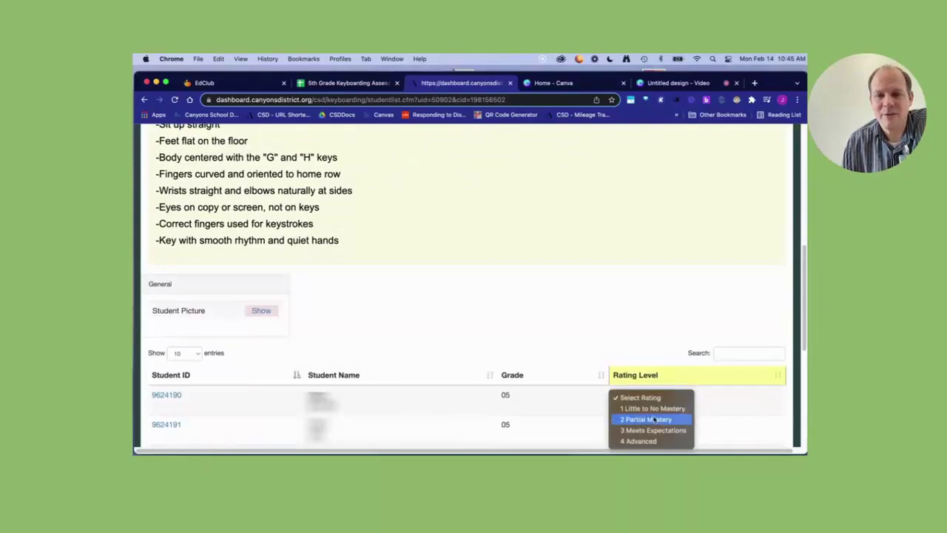
click(625, 333)
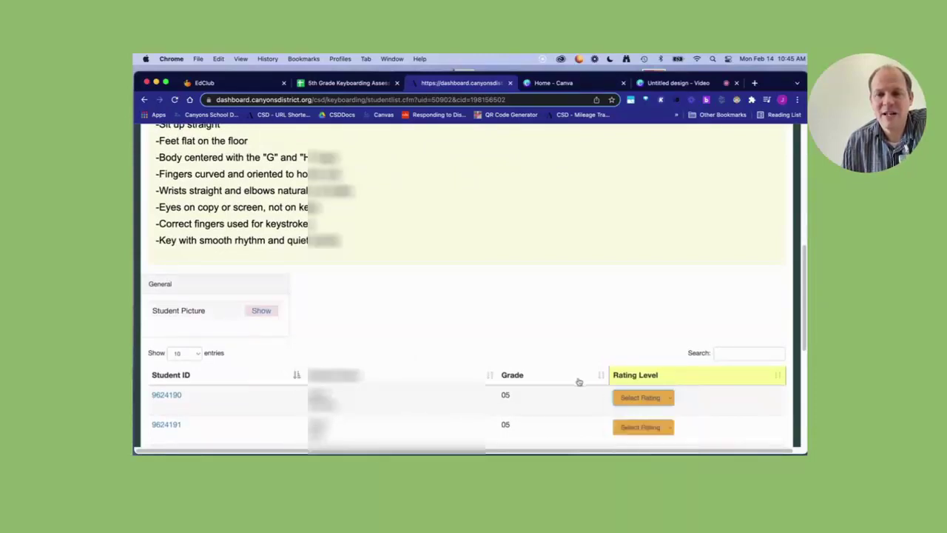
scroll(577, 382, down, 5)
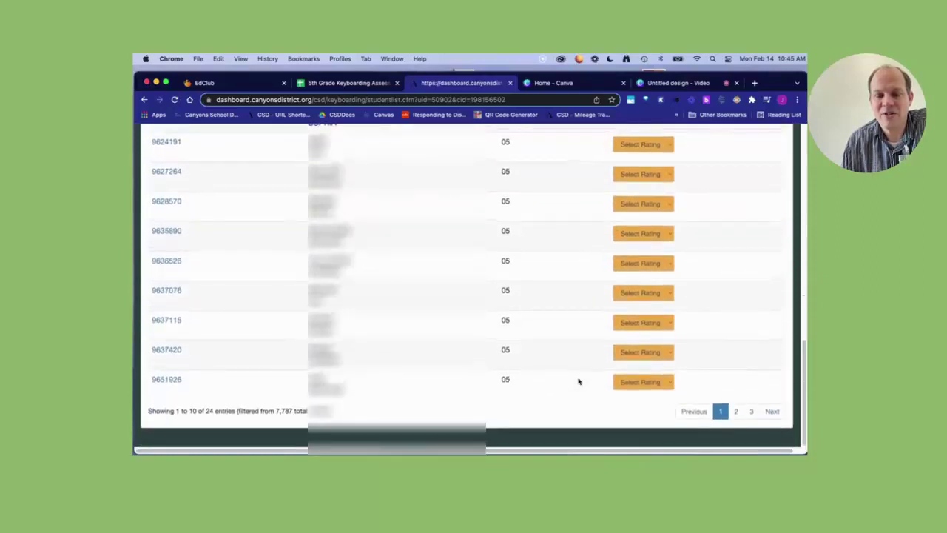
scroll(579, 382, up, 4)
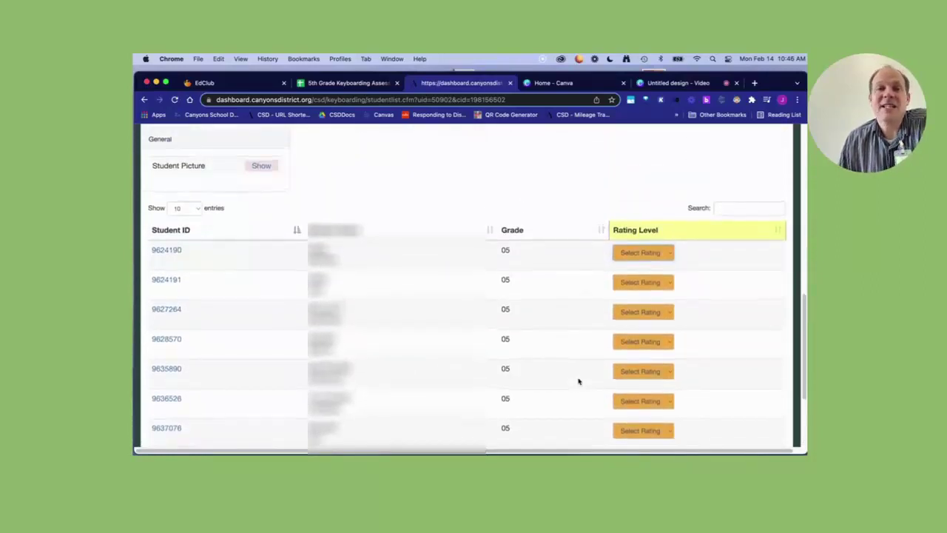